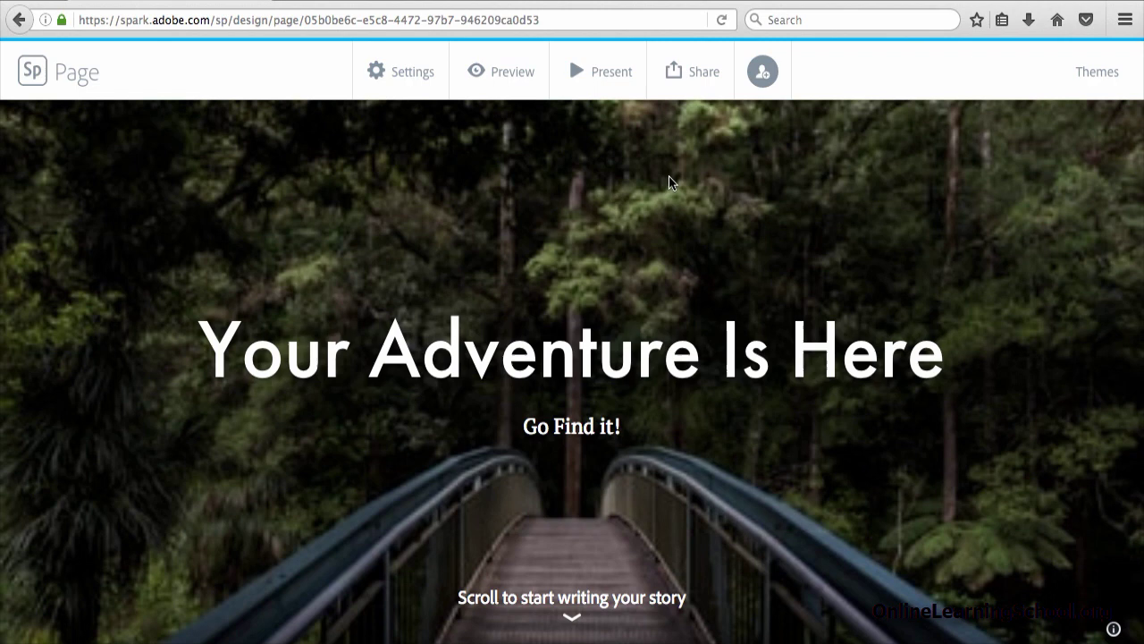
- Publish the adventure page, create its public link and copy the shareable URL
click(404, 76)
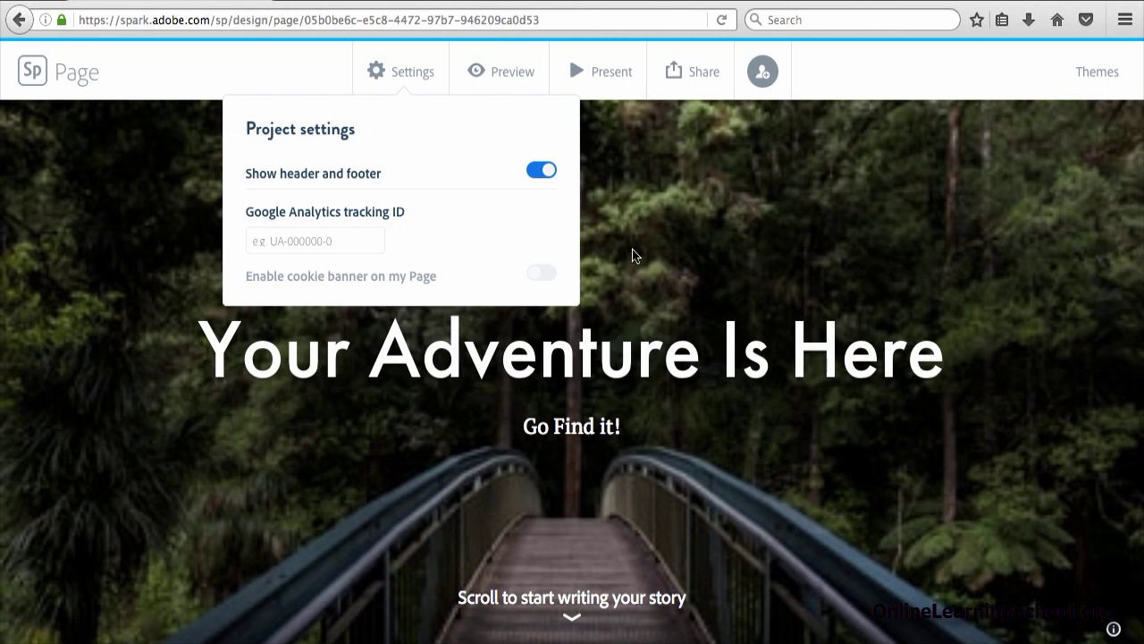
click(698, 76)
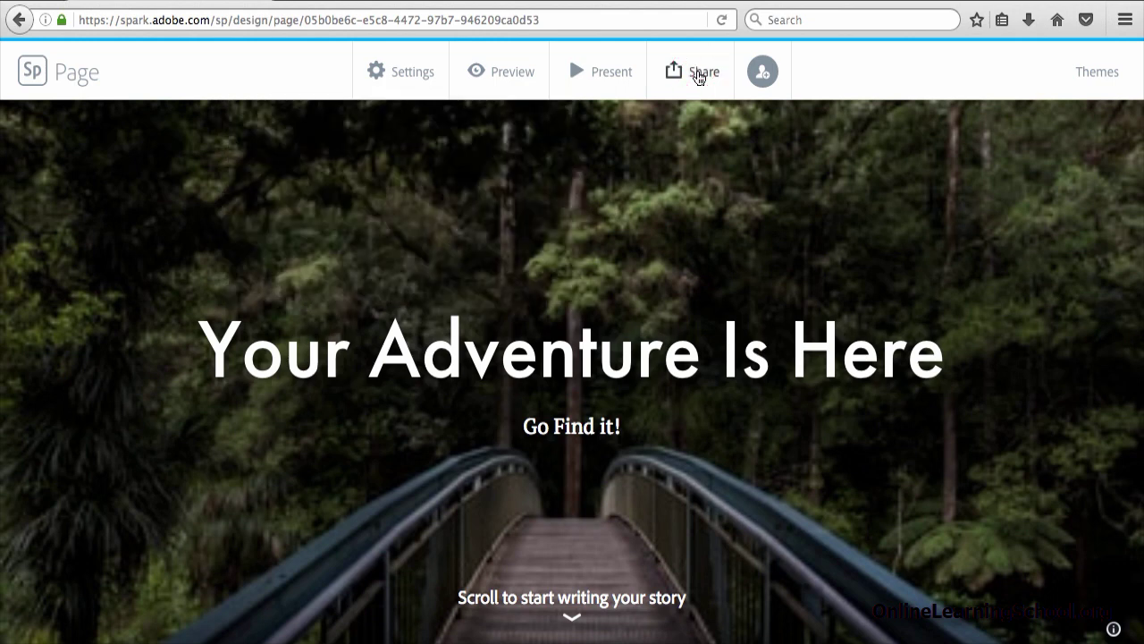
click(697, 75)
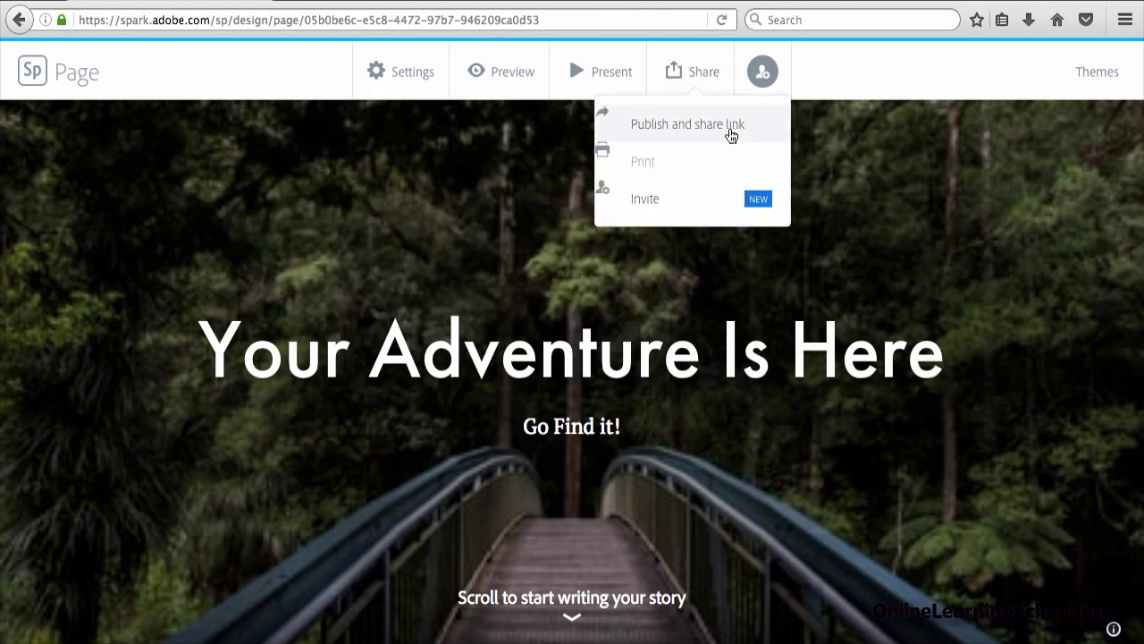
click(720, 131)
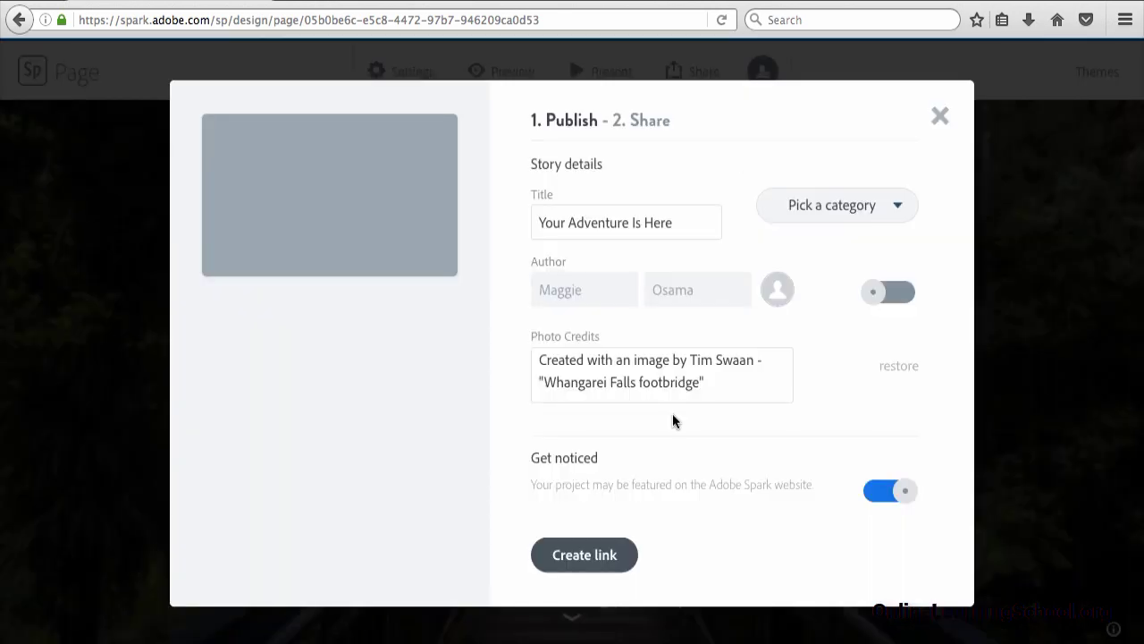
click(593, 555)
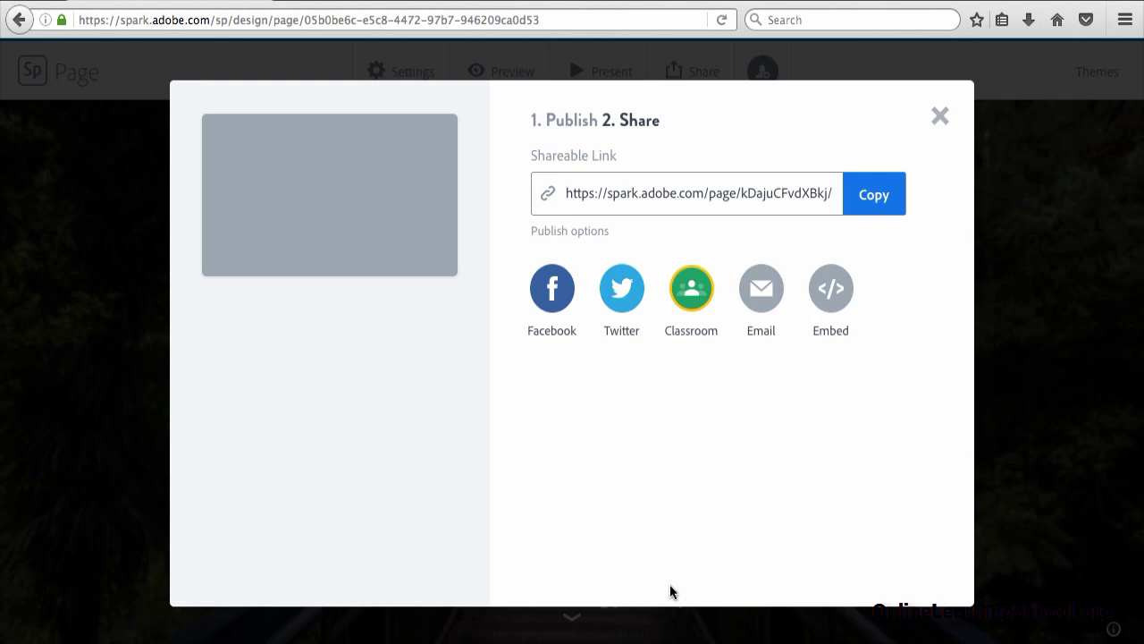
click(889, 213)
- Close the sharing dialog and open Google Analytics Admin, keeping the current account selected
click(939, 117)
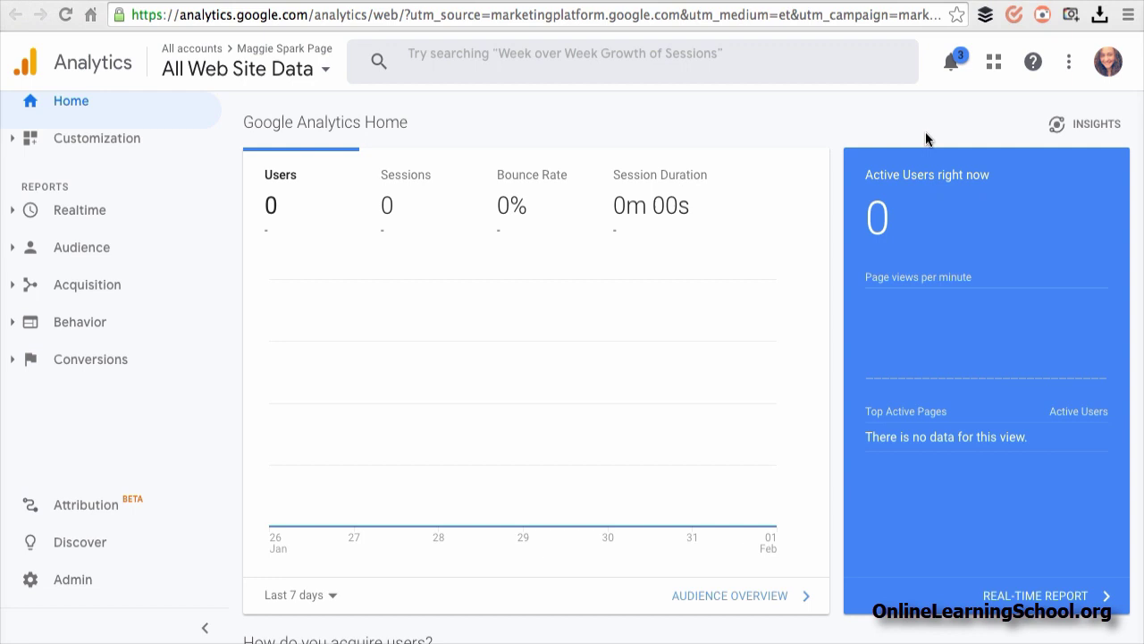
click(84, 580)
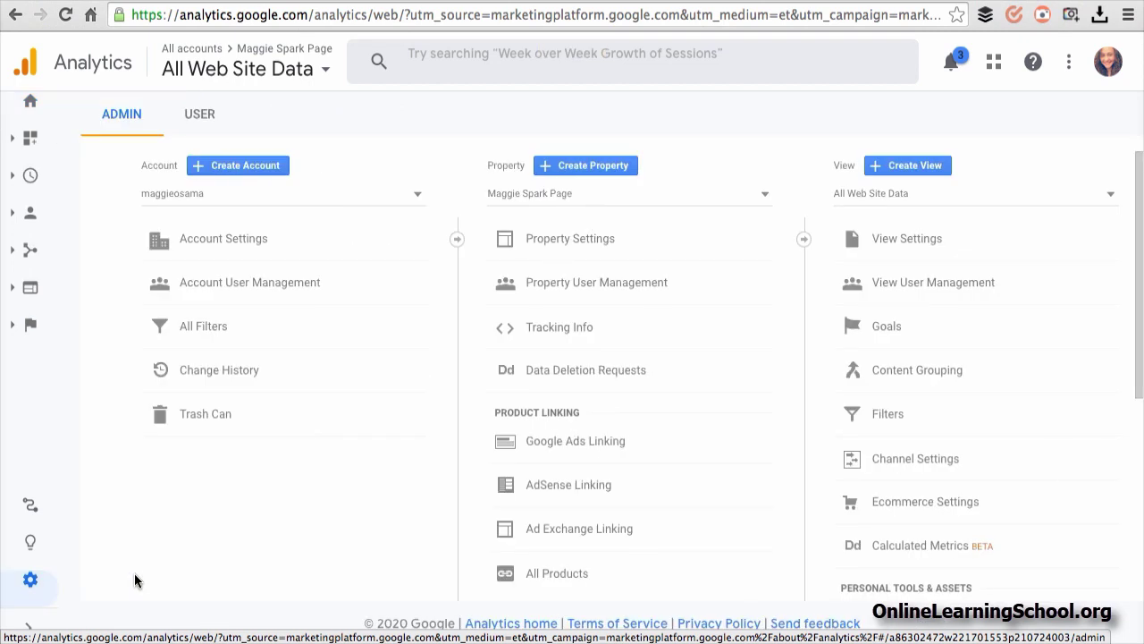
click(288, 196)
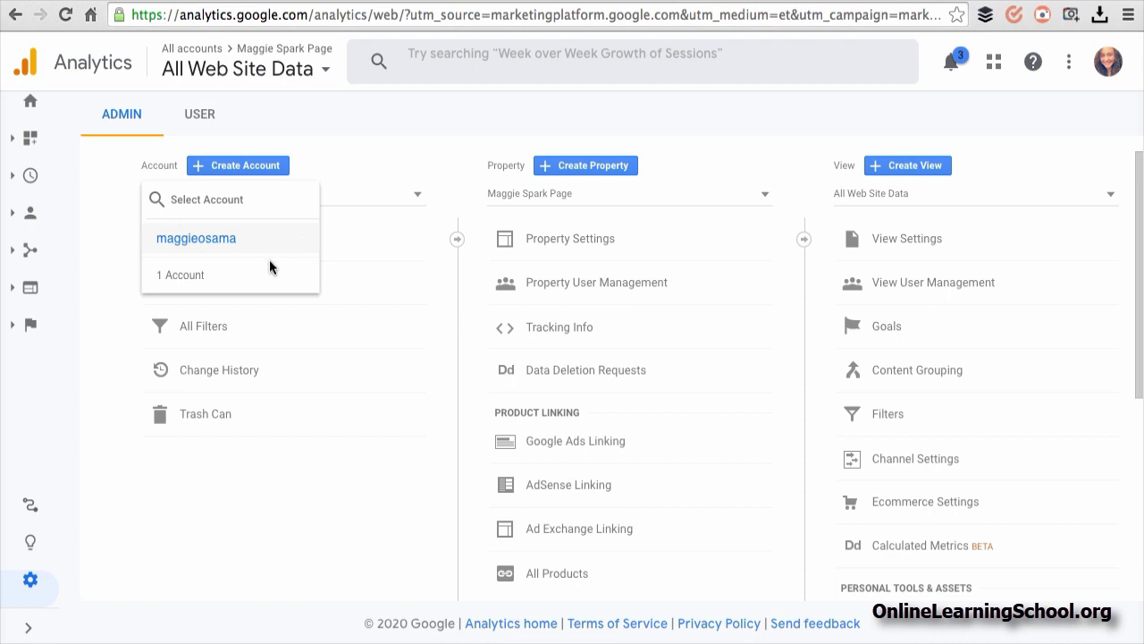
click(363, 150)
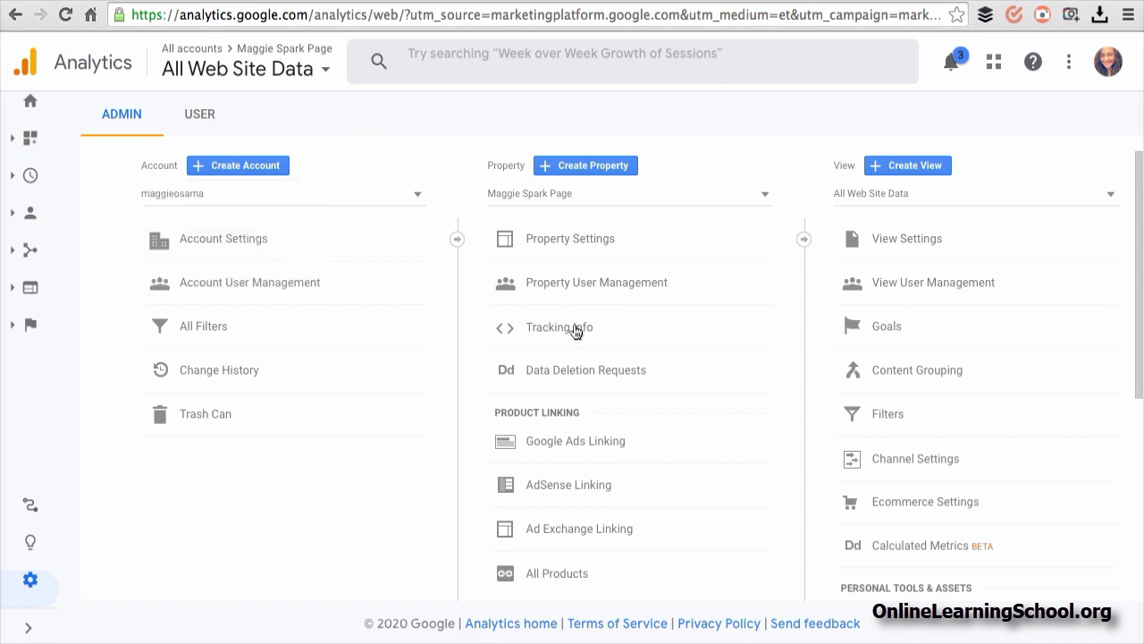
- Start a new Analytics property using Web measurement
click(588, 166)
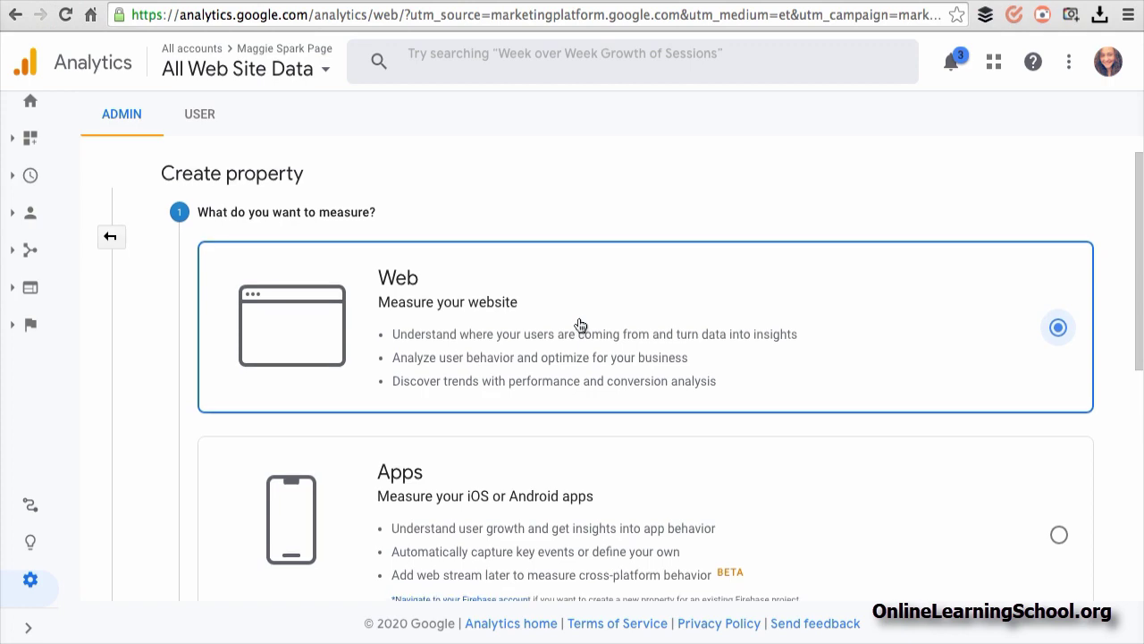
scroll(580, 325, down, 2)
scroll(581, 325, down, 2)
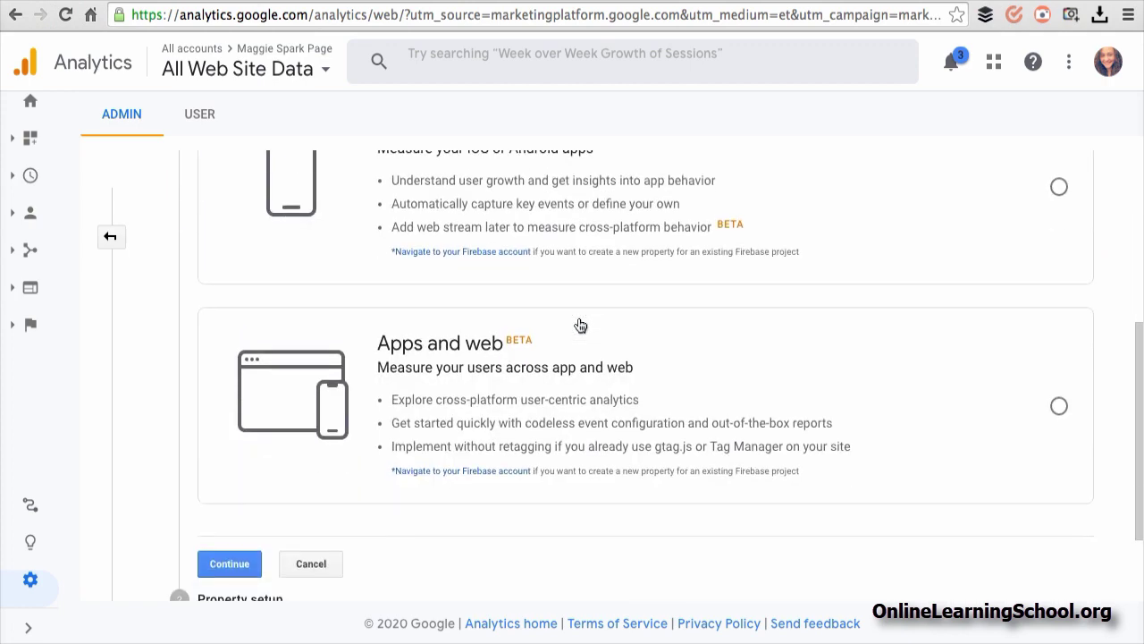
scroll(581, 325, up, 2)
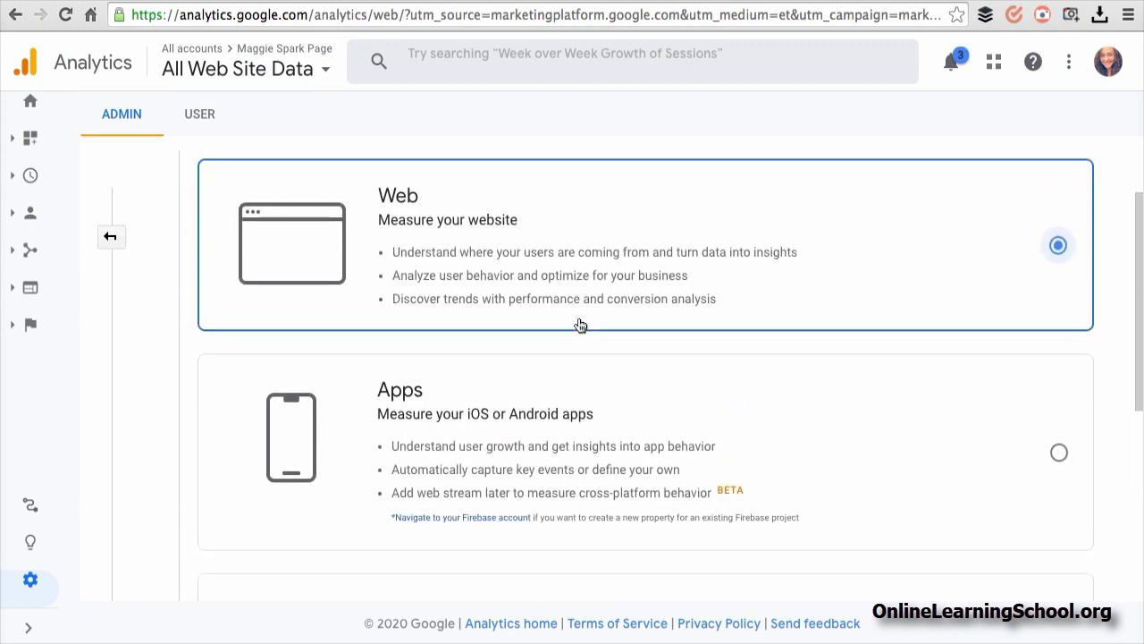
scroll(580, 325, down, 4)
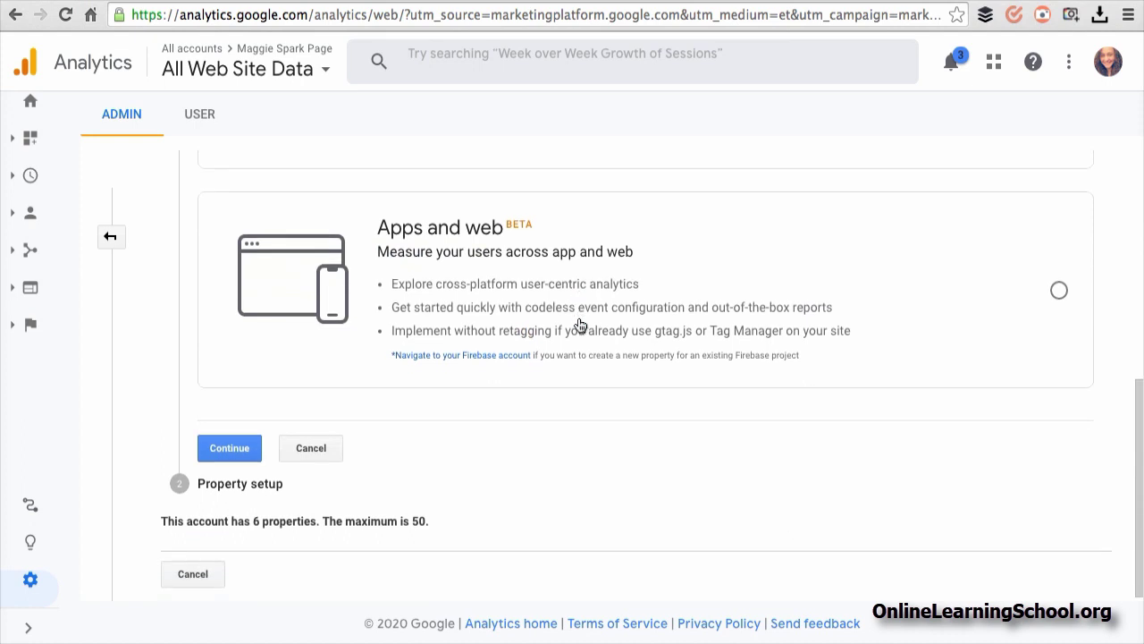
click(242, 447)
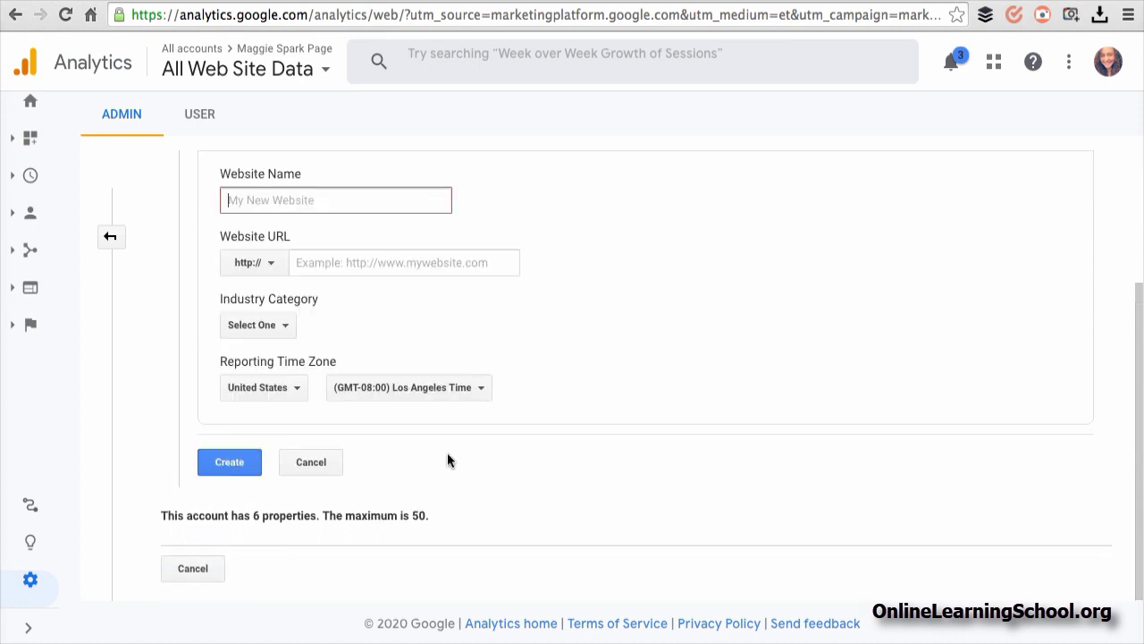
- Name the website 'Adobe Spark Page' and enter the pasted Spark link as an https URL
click(395, 200)
text(Adobe Spark Page)
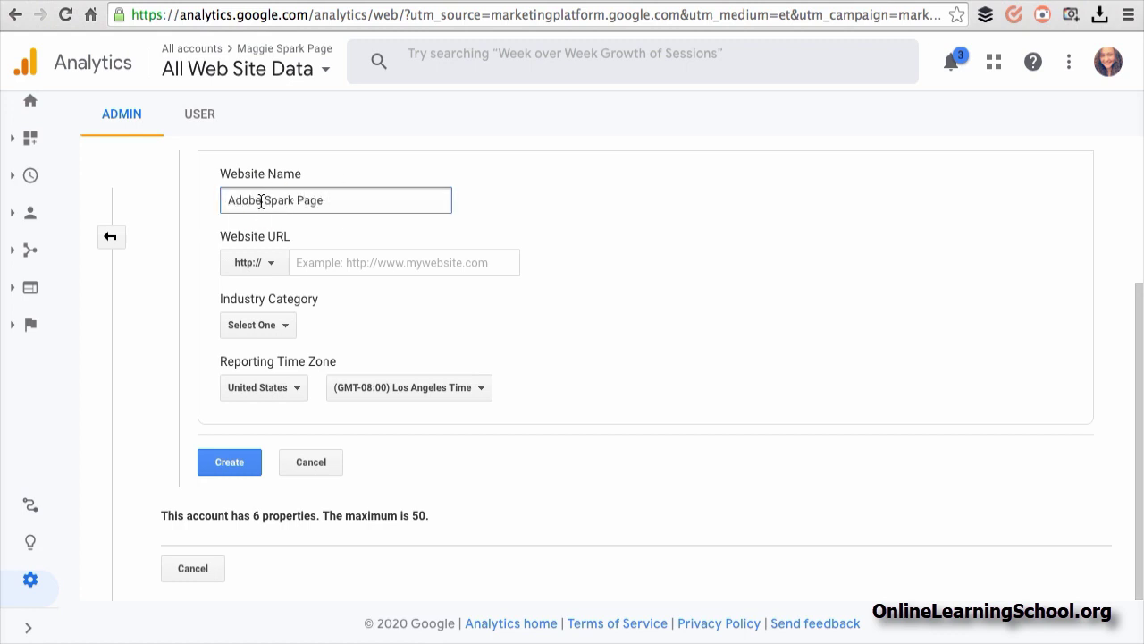
click(323, 264)
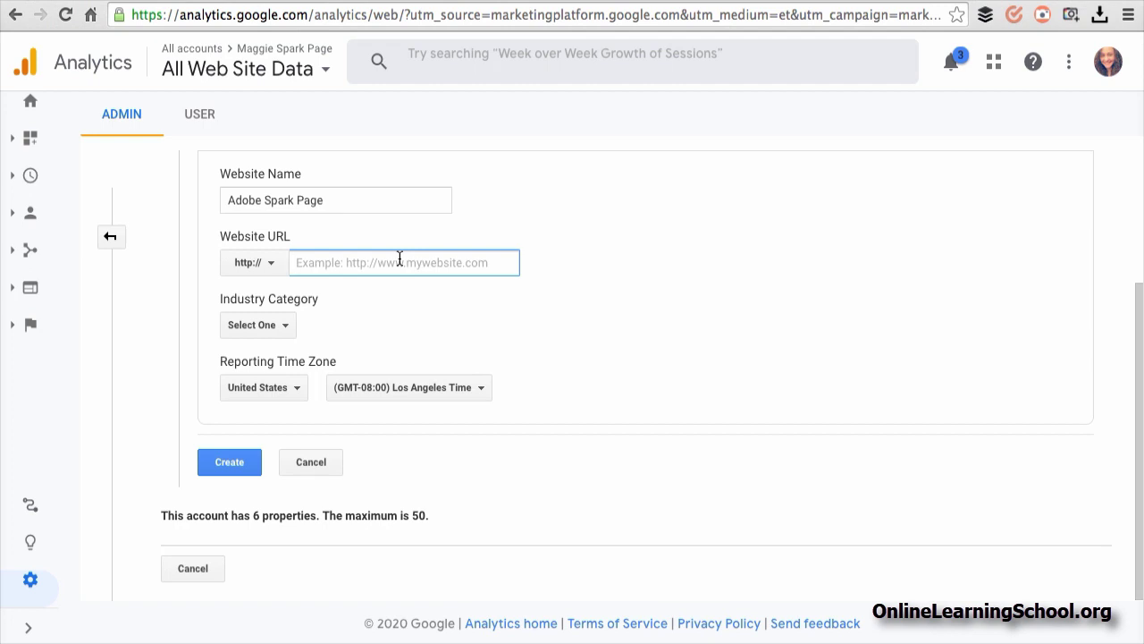
key(ctrl+v)
key(Home)
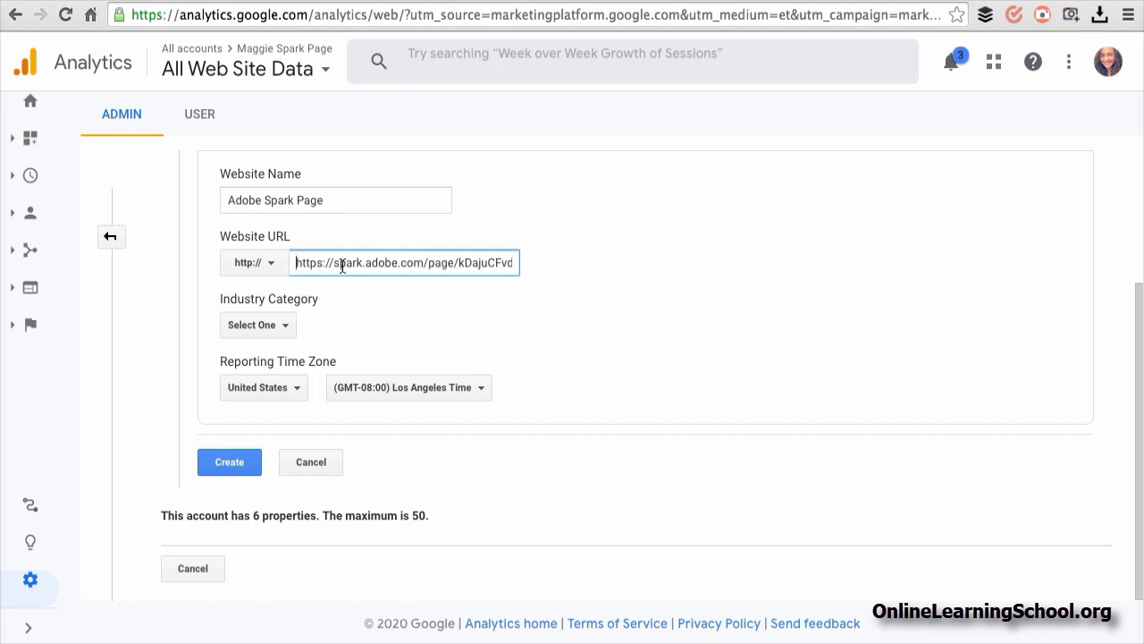
click(258, 264)
click(268, 327)
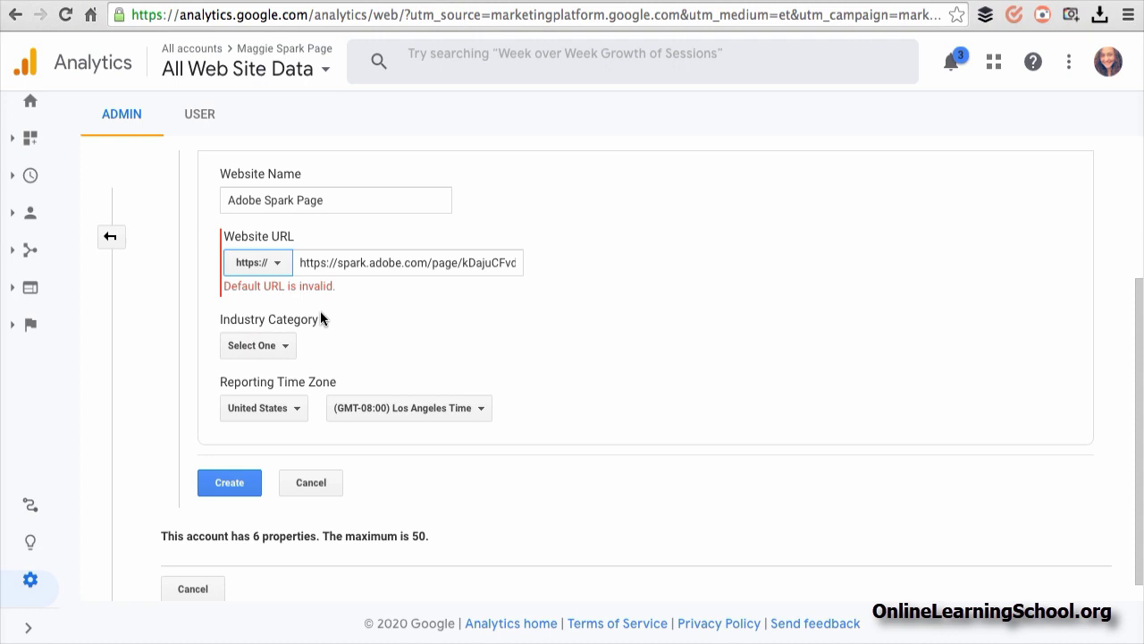
click(340, 262)
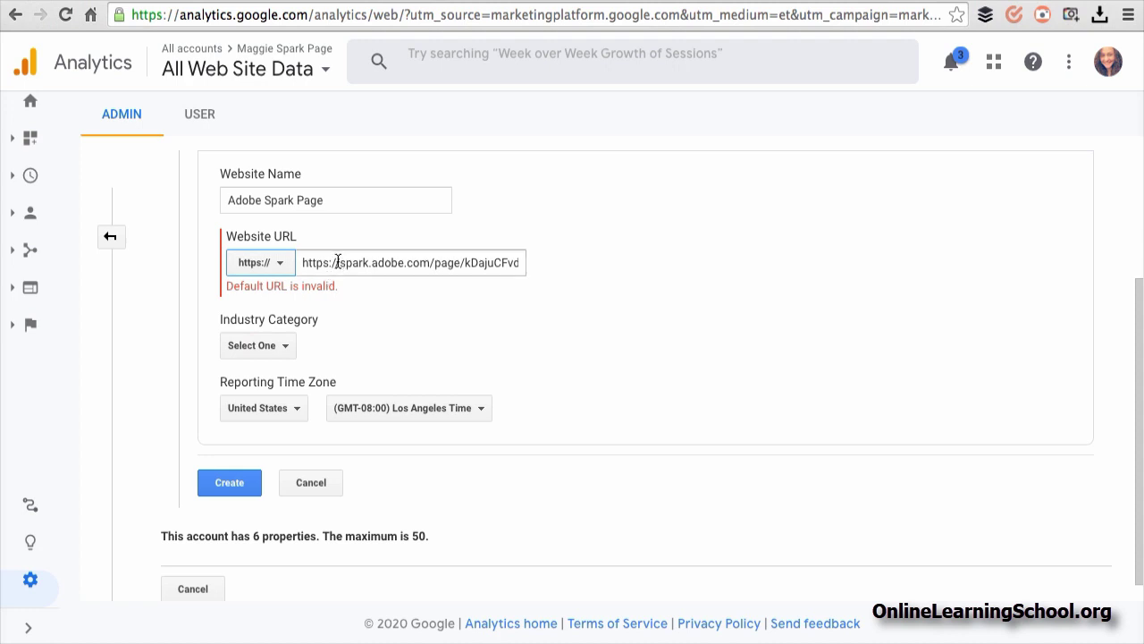
drag(340, 261, 260, 246)
key(BackSpace)
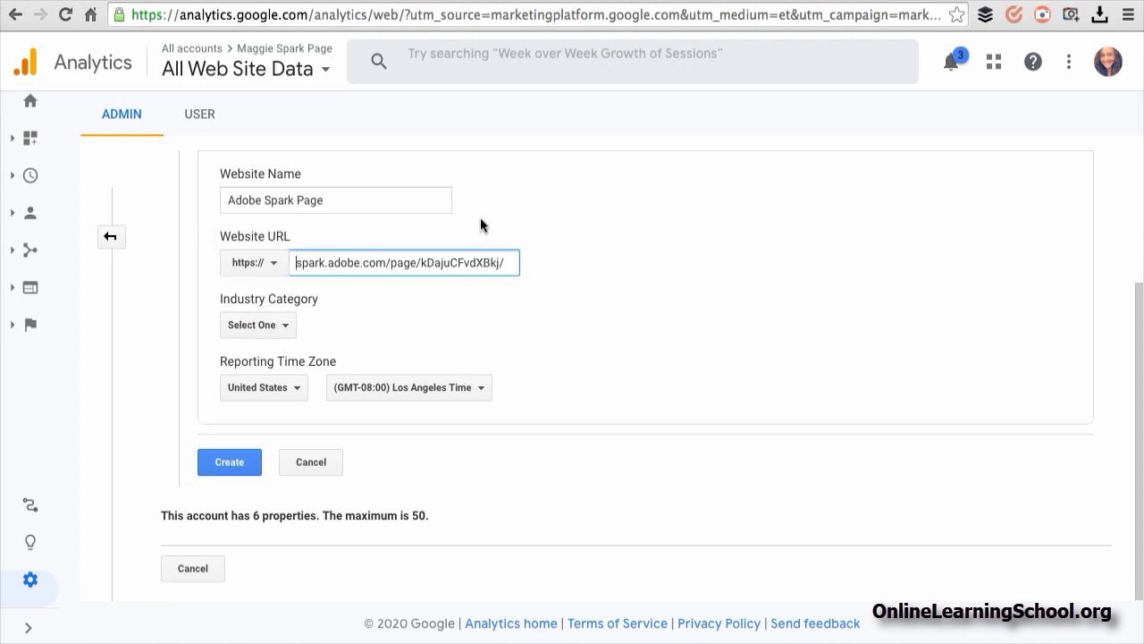
- Set the property's industry category to Travel
click(283, 328)
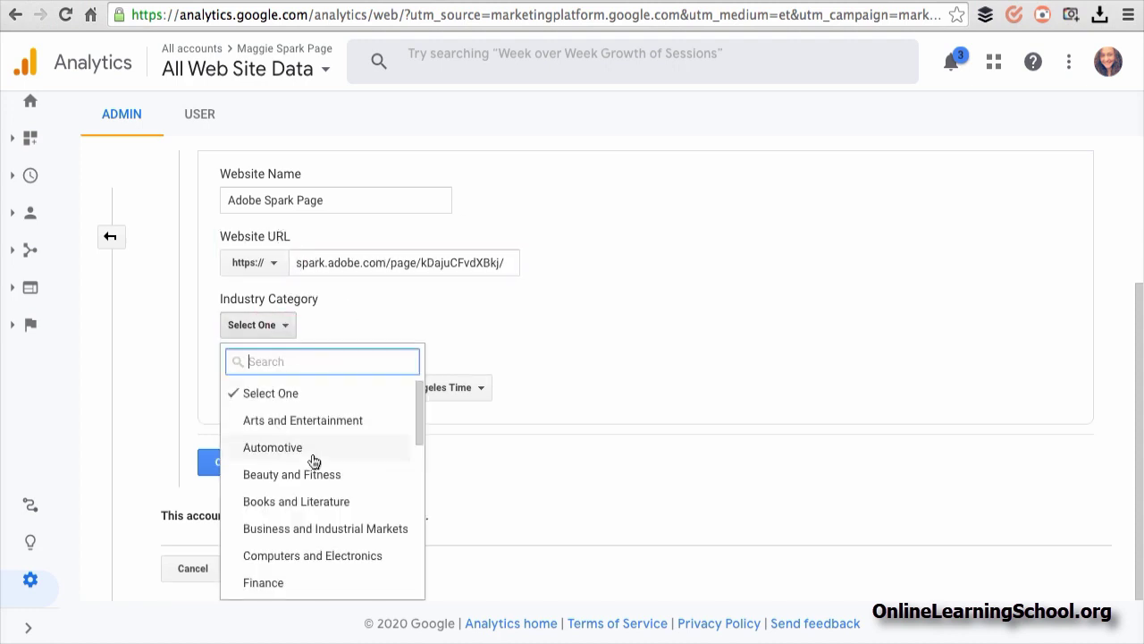
scroll(313, 461, down, 3)
scroll(313, 461, down, 3)
click(297, 554)
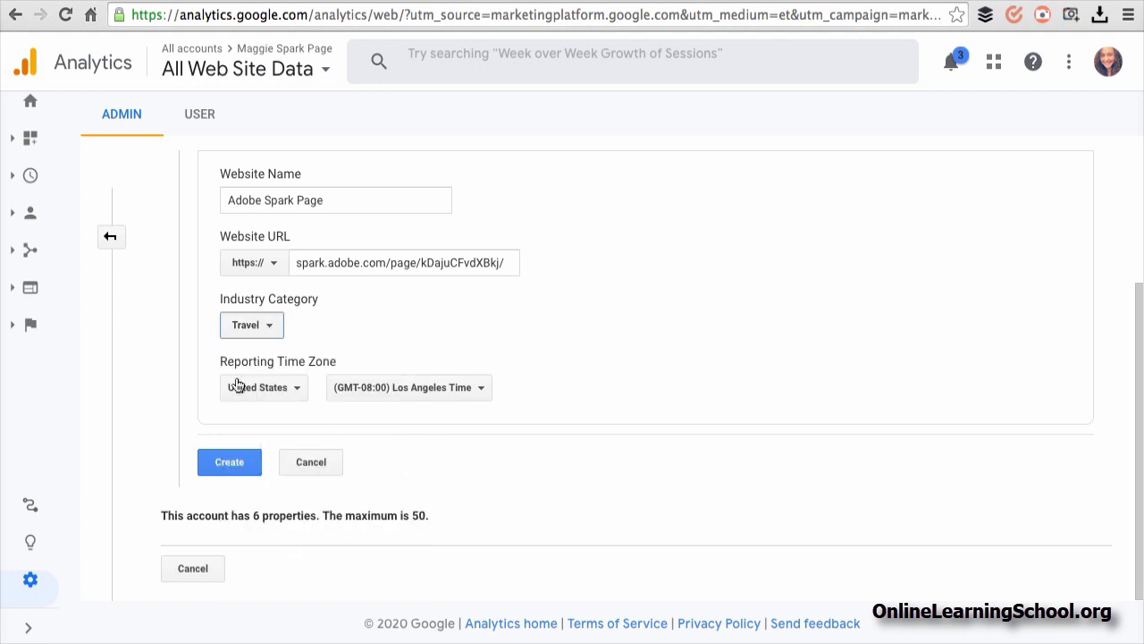
- Create the property and select its new tracking ID UA-86302472-7
click(231, 463)
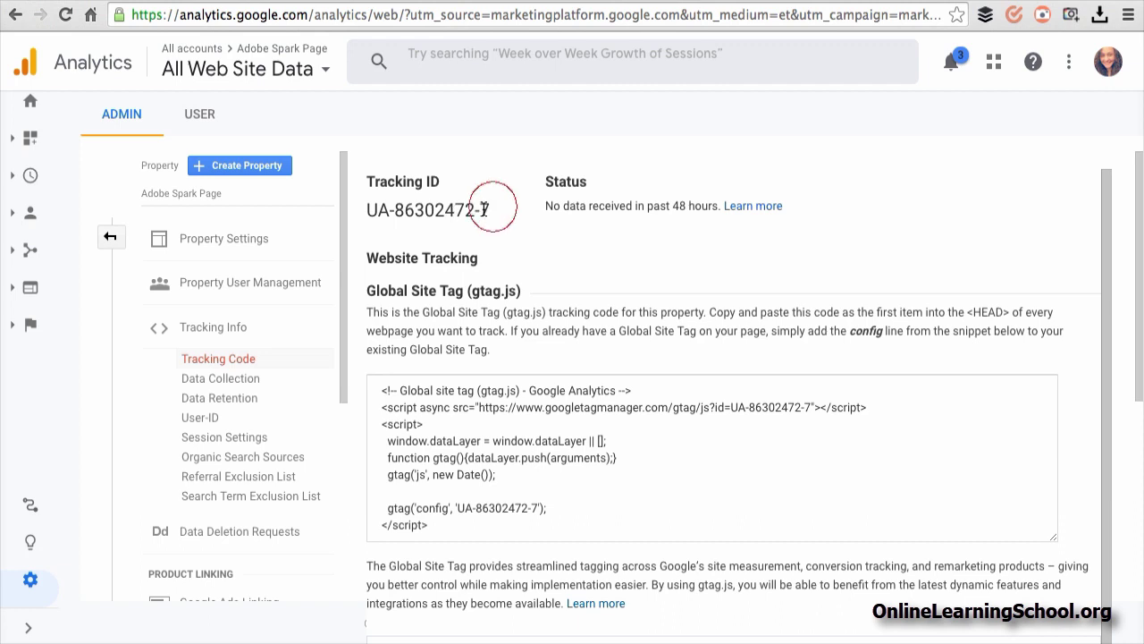
drag(492, 211, 366, 210)
key(super+c)
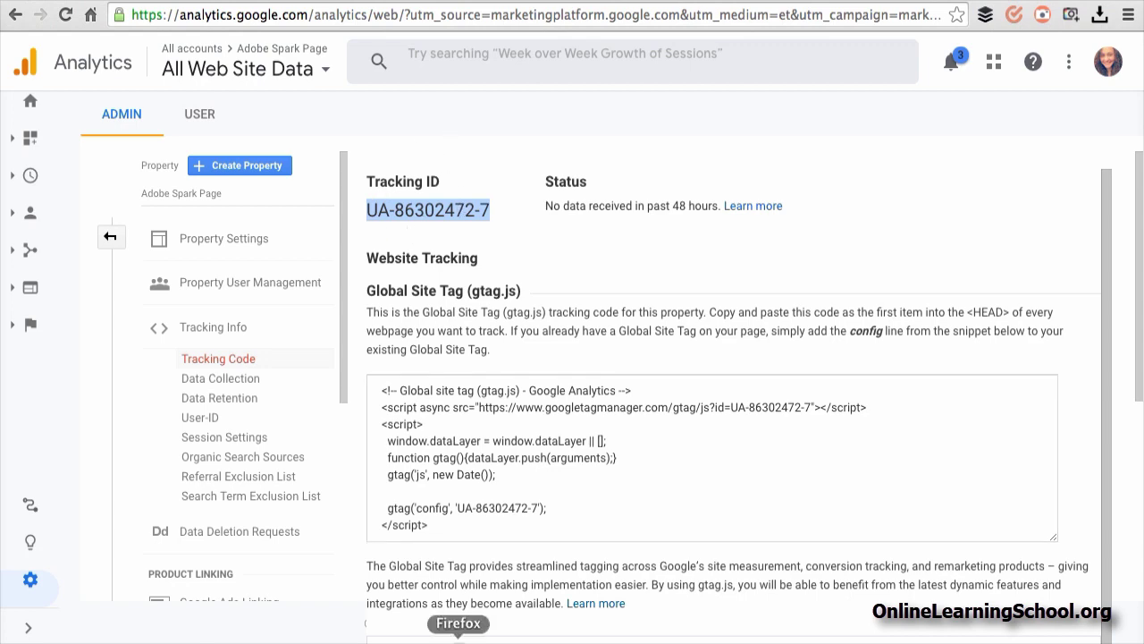
click(451, 630)
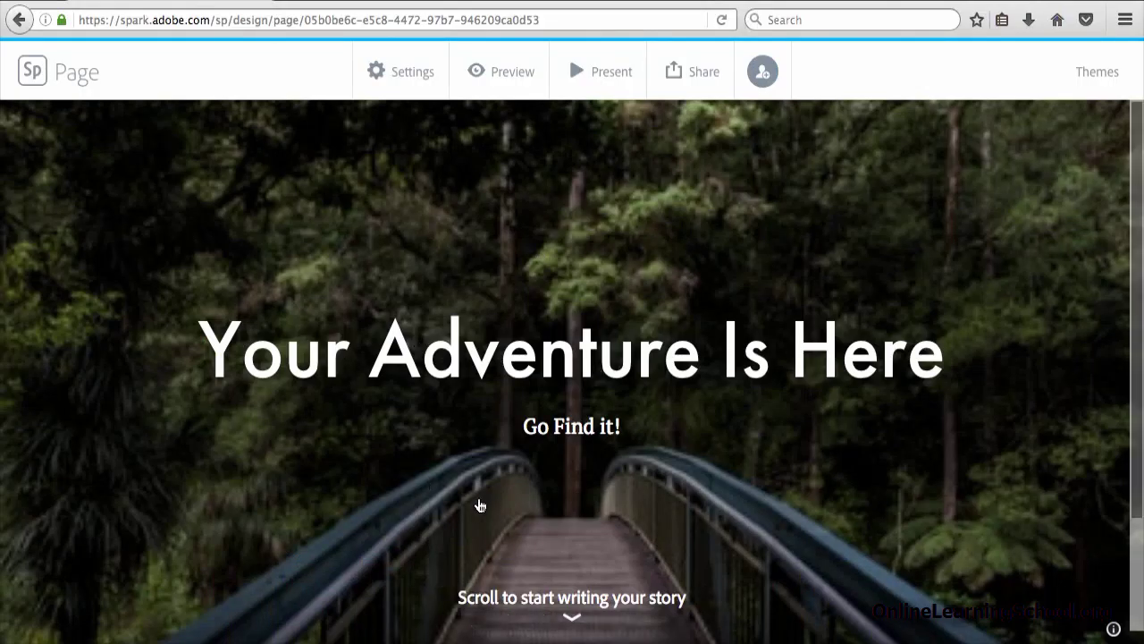
click(422, 82)
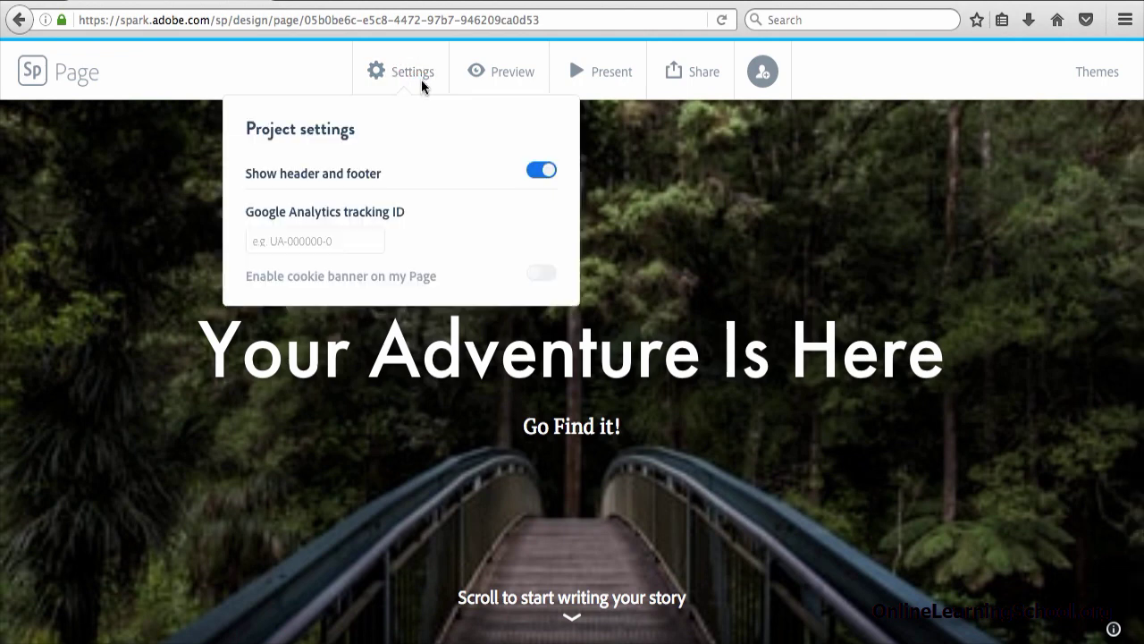
click(342, 238)
key(super+v)
click(429, 235)
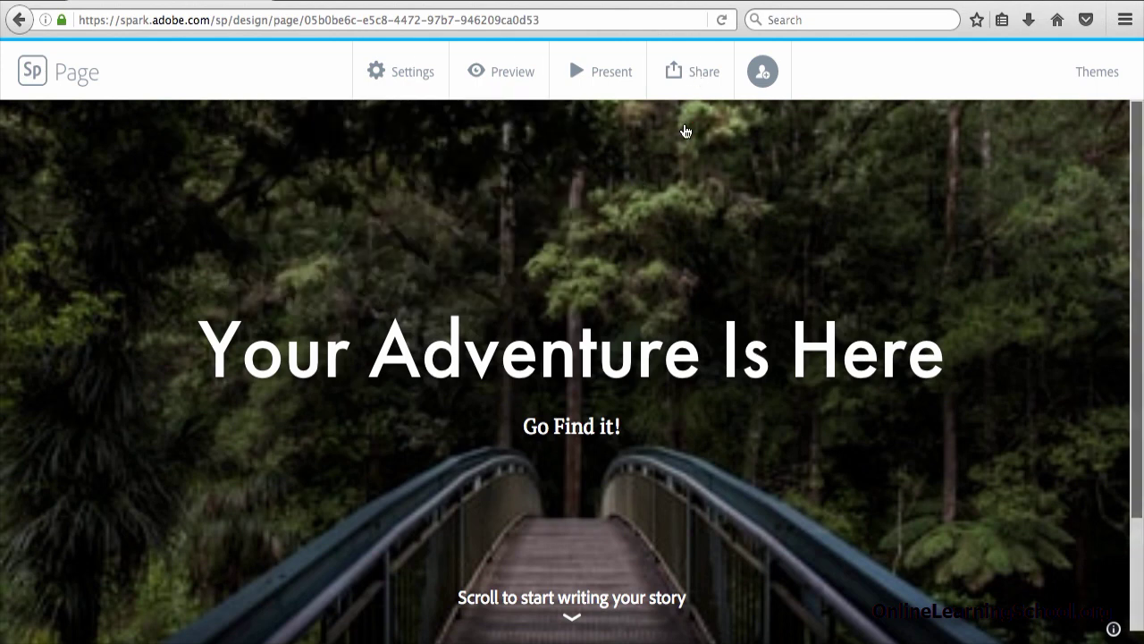
- Update the published Spark page link and copy the shareable URL again
click(686, 73)
click(634, 122)
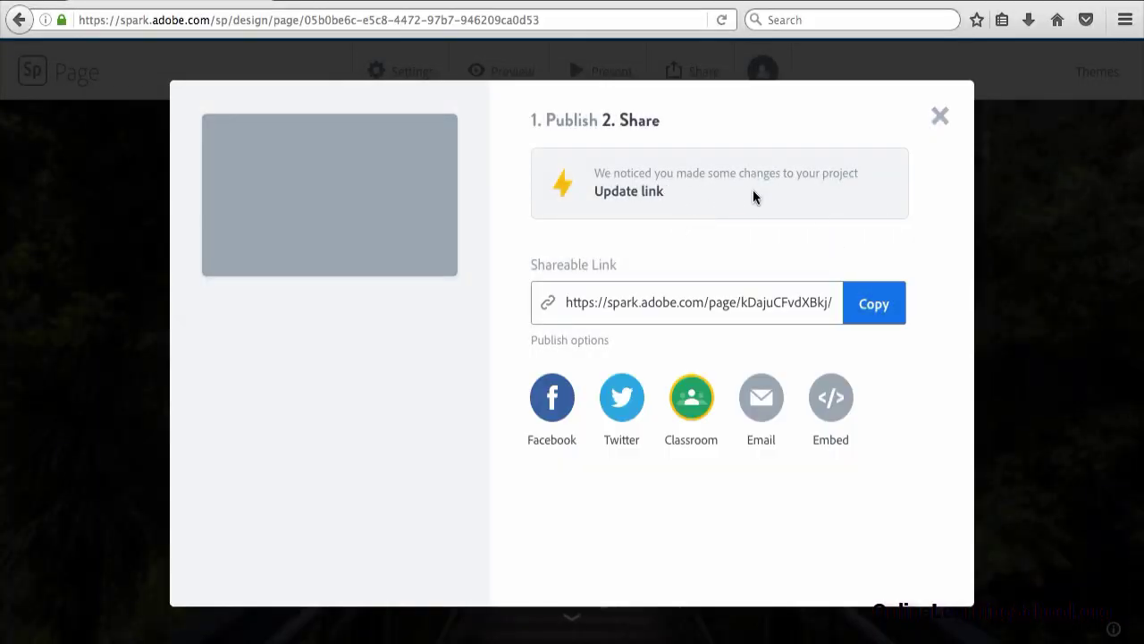
click(640, 189)
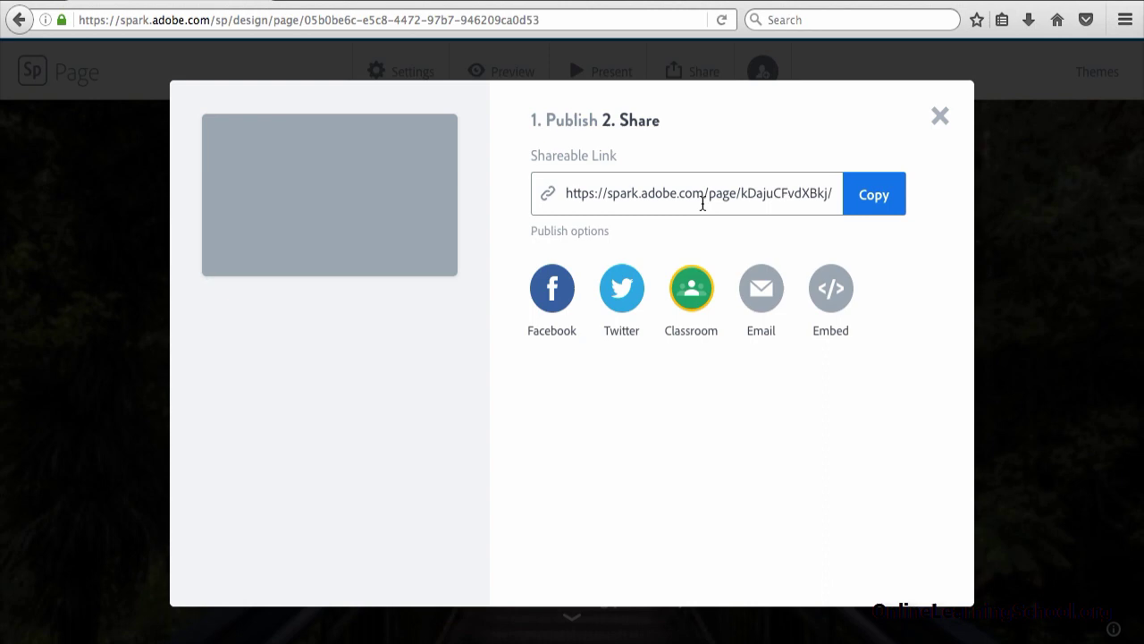
click(703, 195)
click(862, 196)
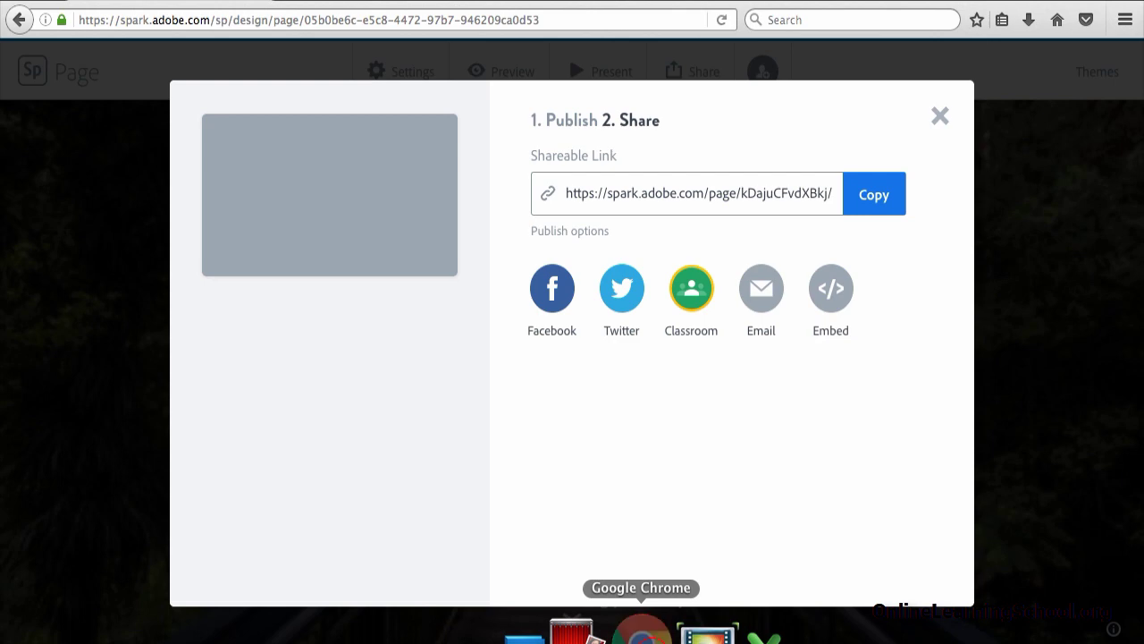
- Return to Google Analytics and open the Home overview showing 0 active users
click(641, 635)
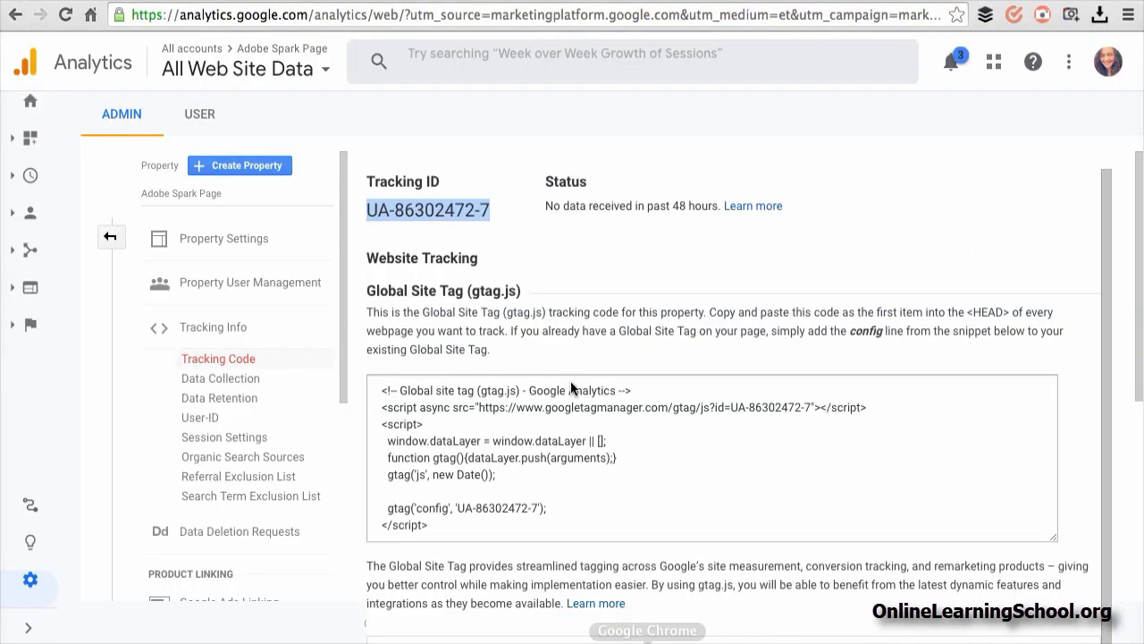
click(30, 107)
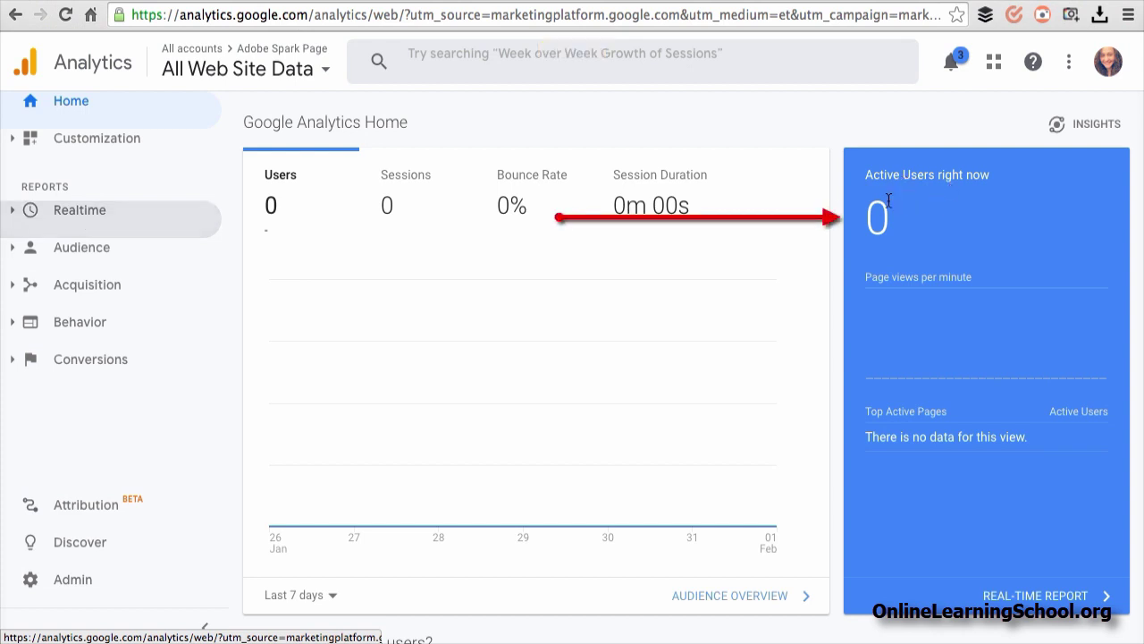
- Load the copied published page link in a new Firefox tab, then return to Analytics Home
click(449, 623)
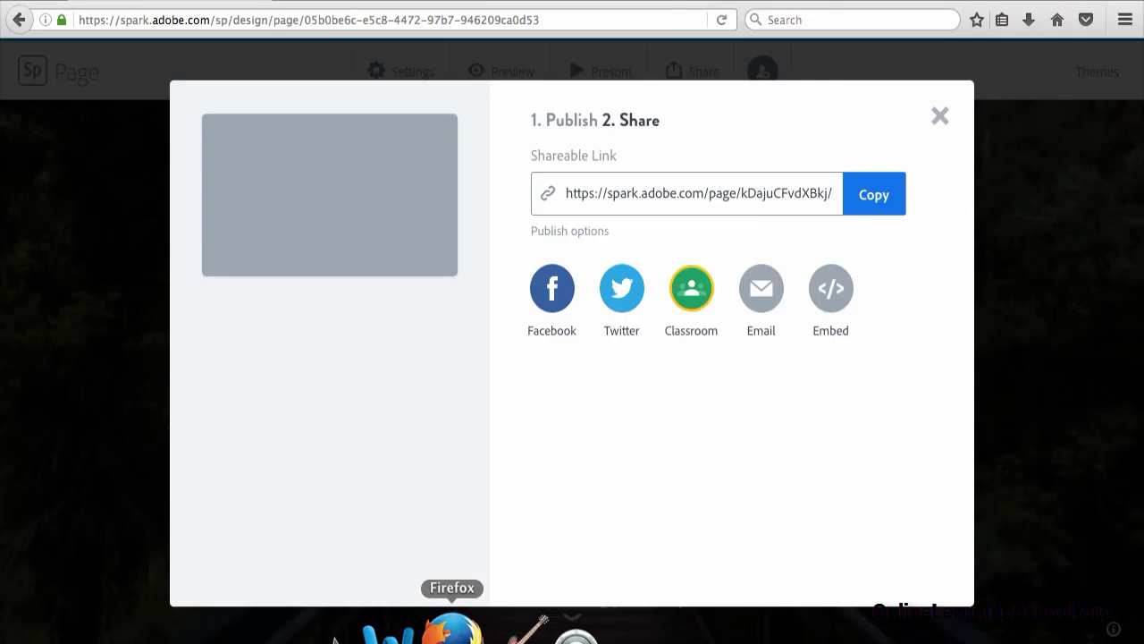
key(ctrl+t)
key(ctrl+v)
key(Return)
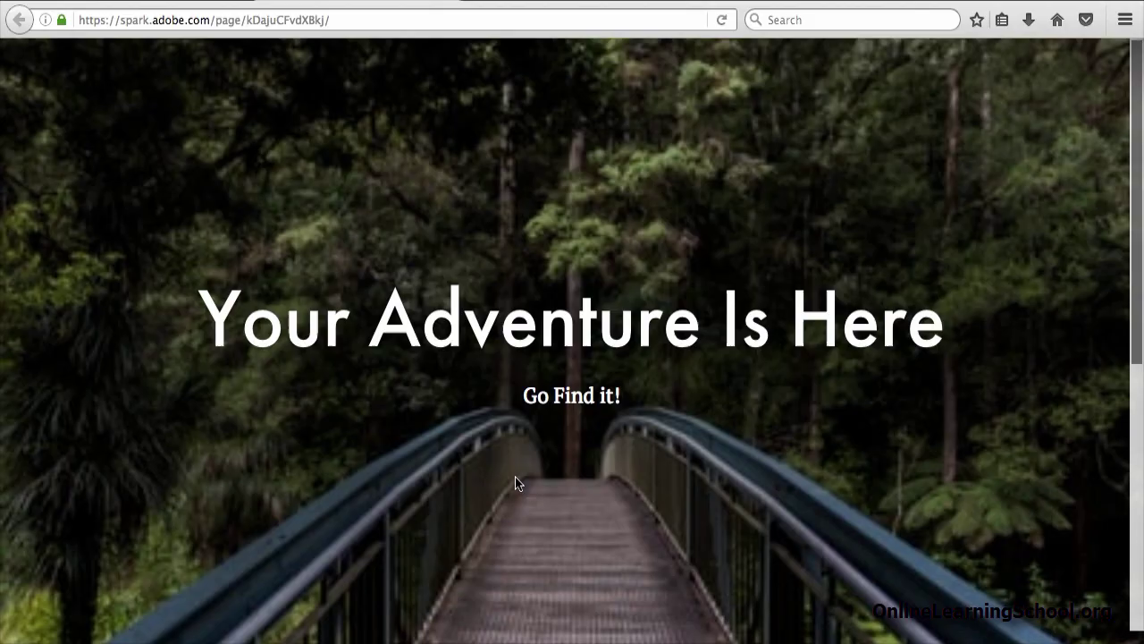
click(633, 637)
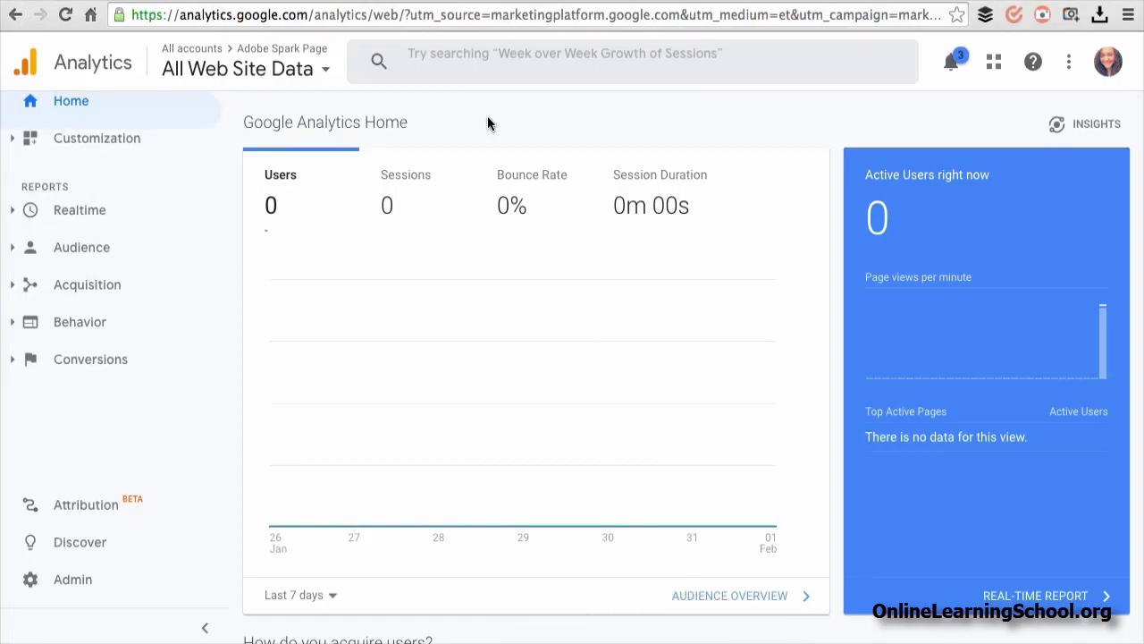
- Expand Realtime and watch active users rise to 1 on /page/kDajuCFvdXBkj/
click(79, 211)
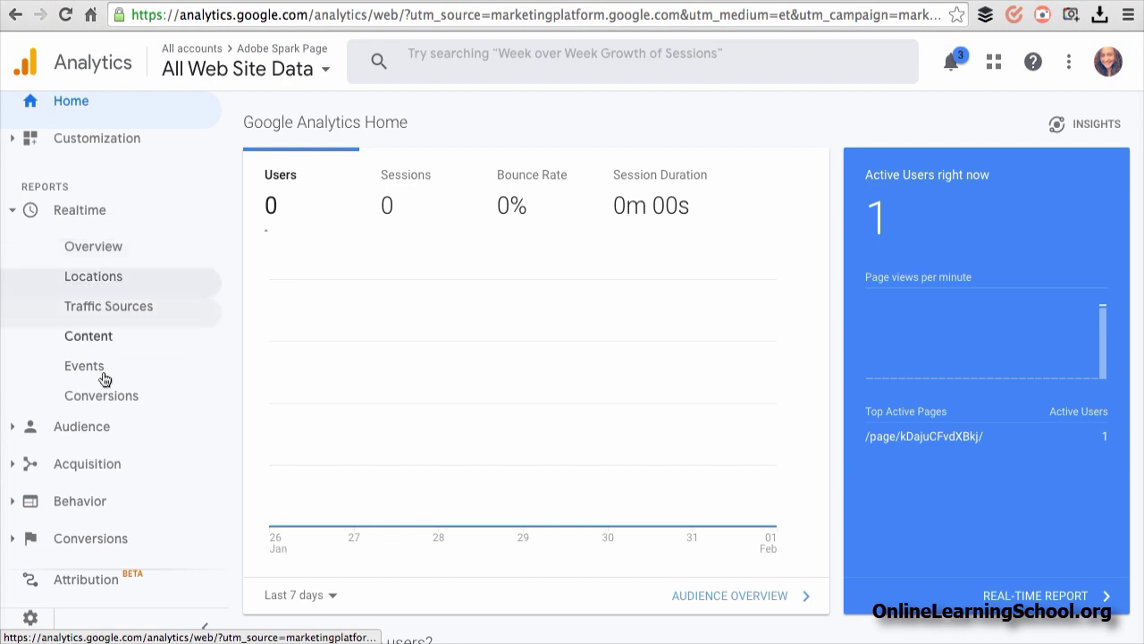
- View the Realtime Locations report (1 user, Egypt), then the Traffic Sources report
click(107, 278)
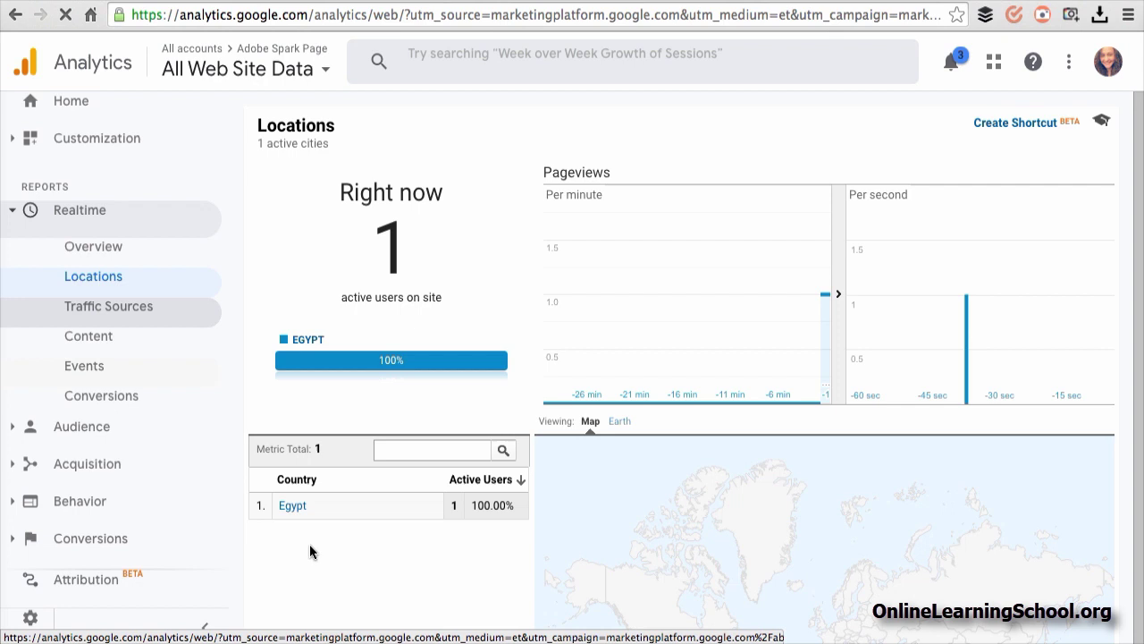
click(126, 309)
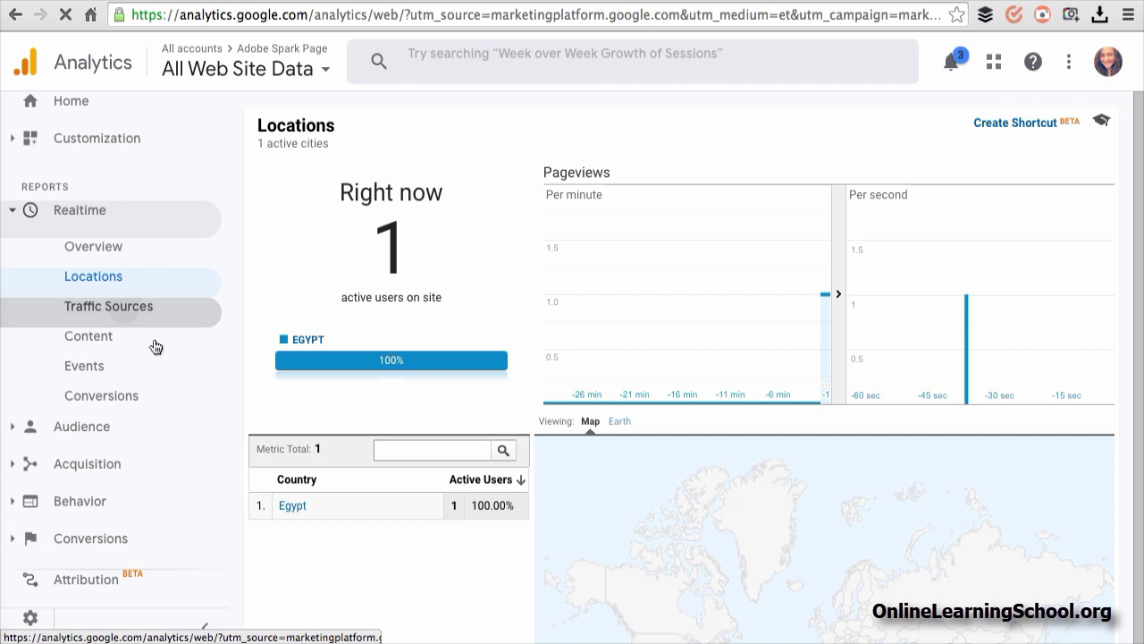